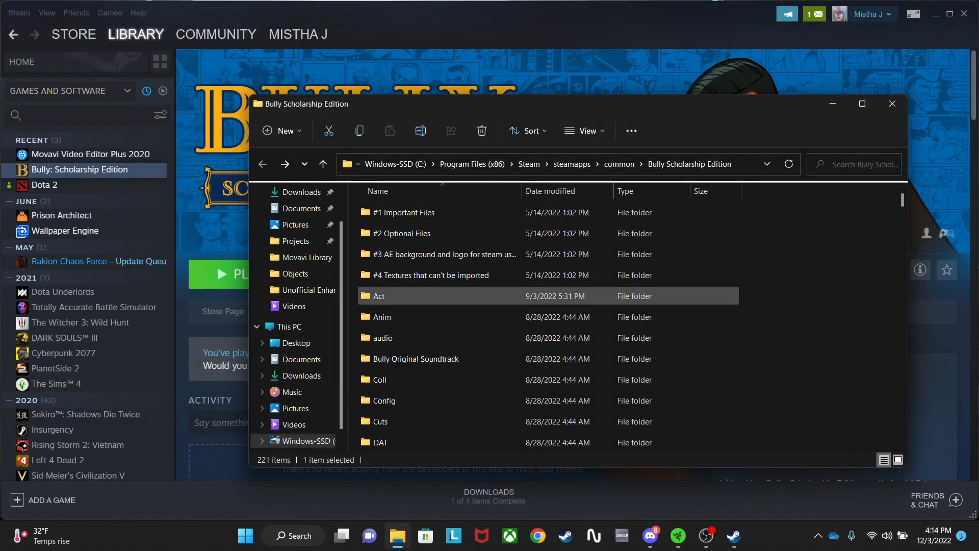
Open the Objects folder inside the Bully Scholarship Edition game directory
scroll(536, 316, "down", 5)
scroll(535, 316, "up", 1)
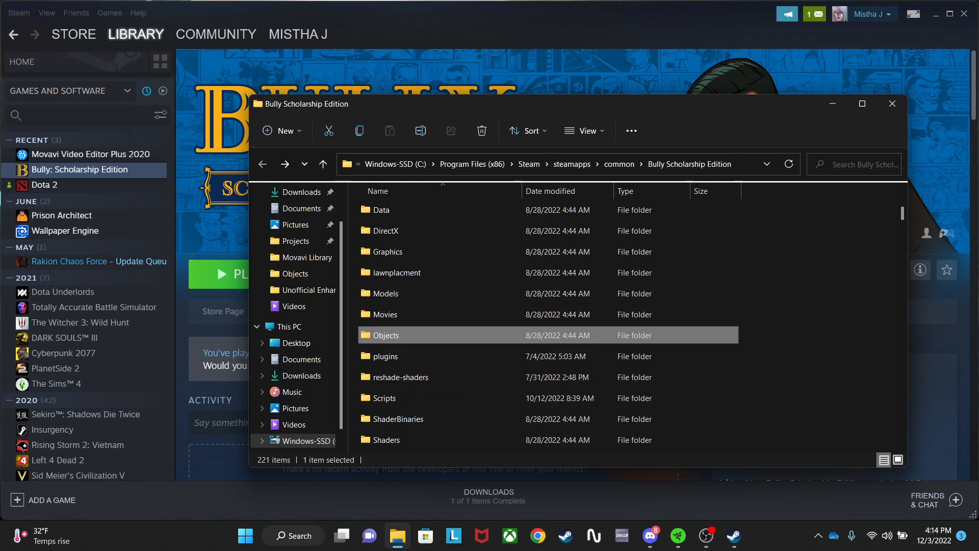
key("Return")
scroll(510, 316, "down", 1)
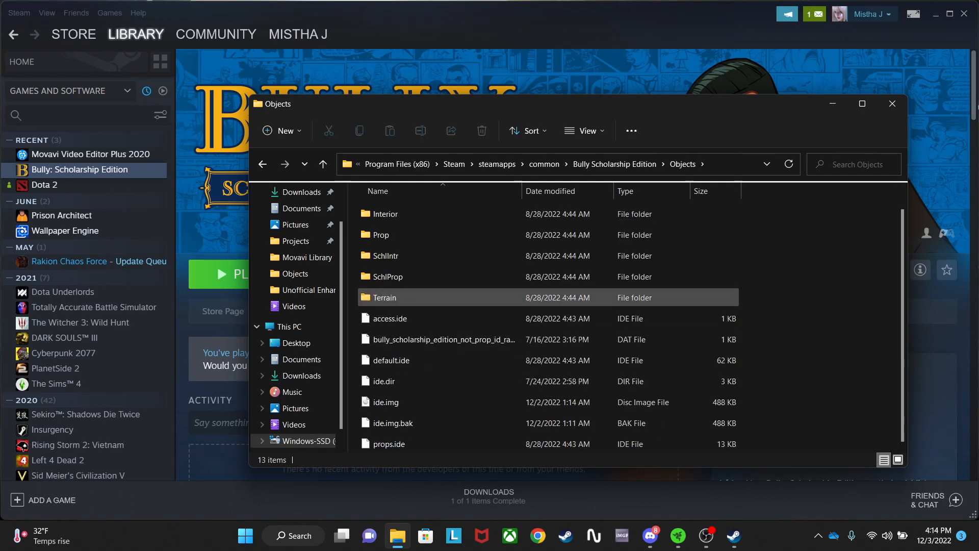
Open ide.img from the Objects folder in HxD Hex Editor
right_click(392, 402)
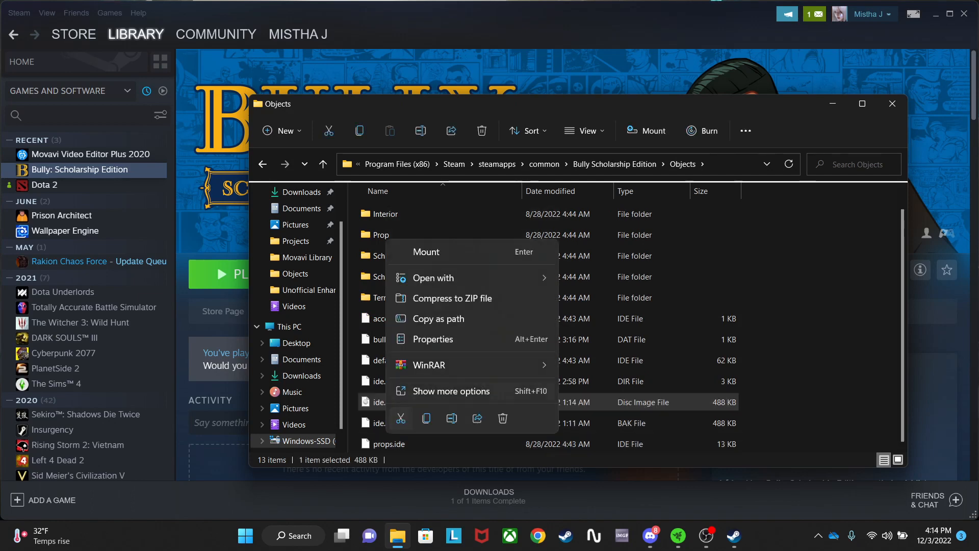
left_click(382, 403)
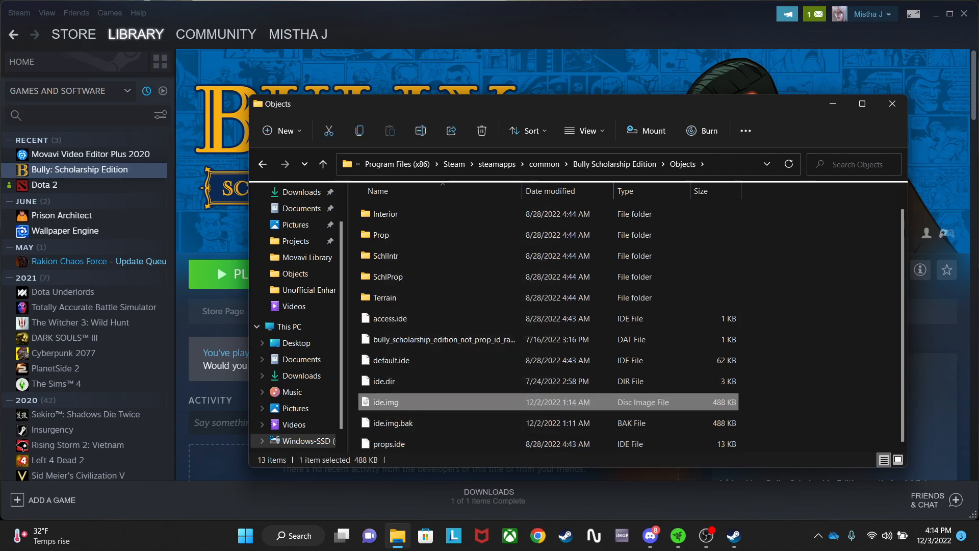
right_click(392, 399)
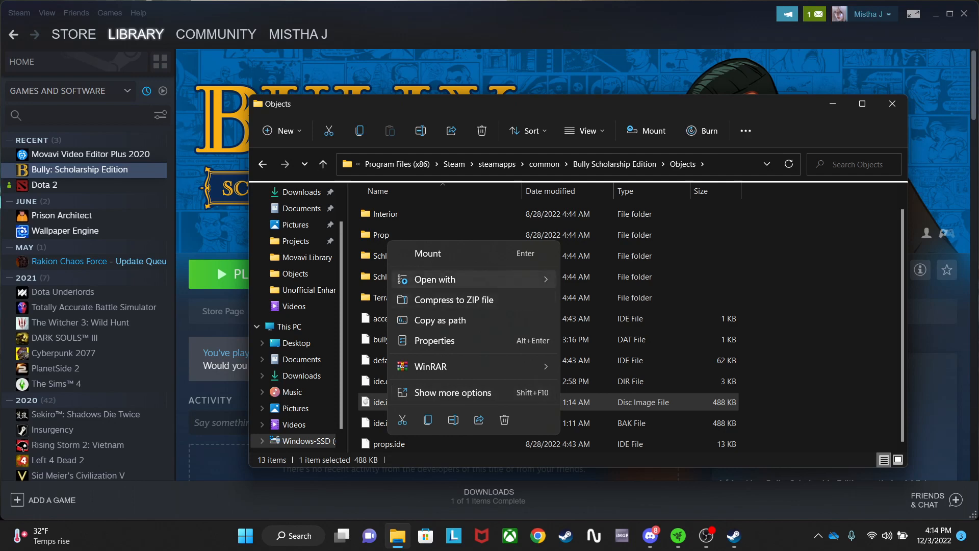
mouse_move(459, 278)
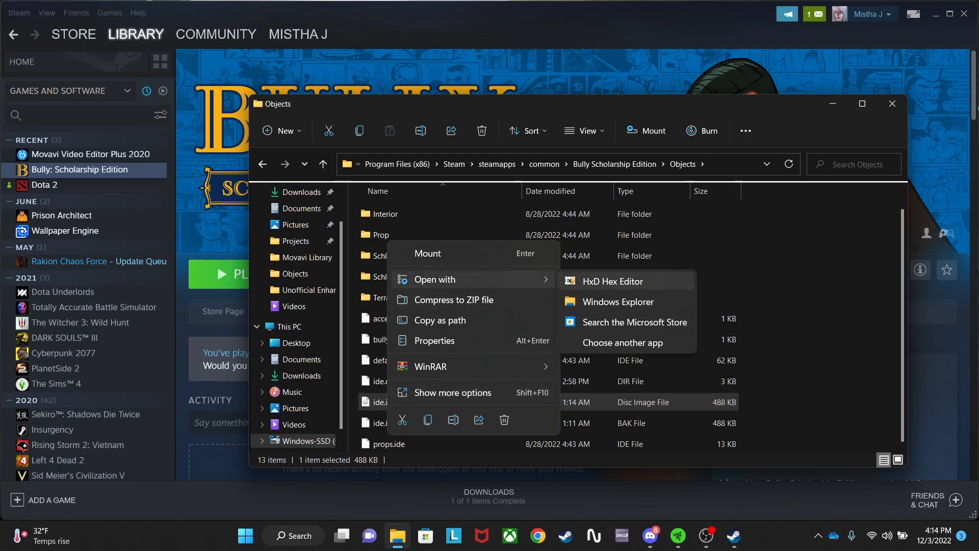
left_click(612, 281)
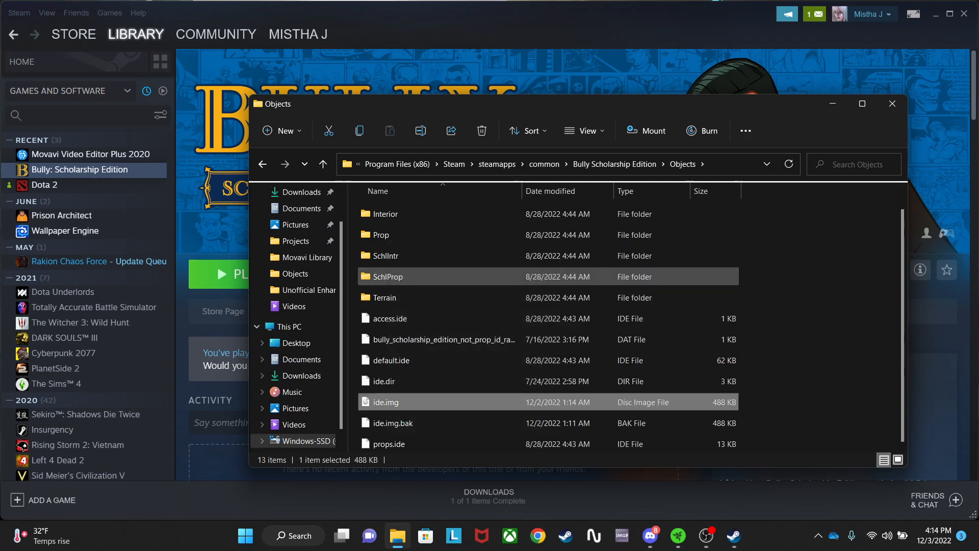
left_click(527, 282)
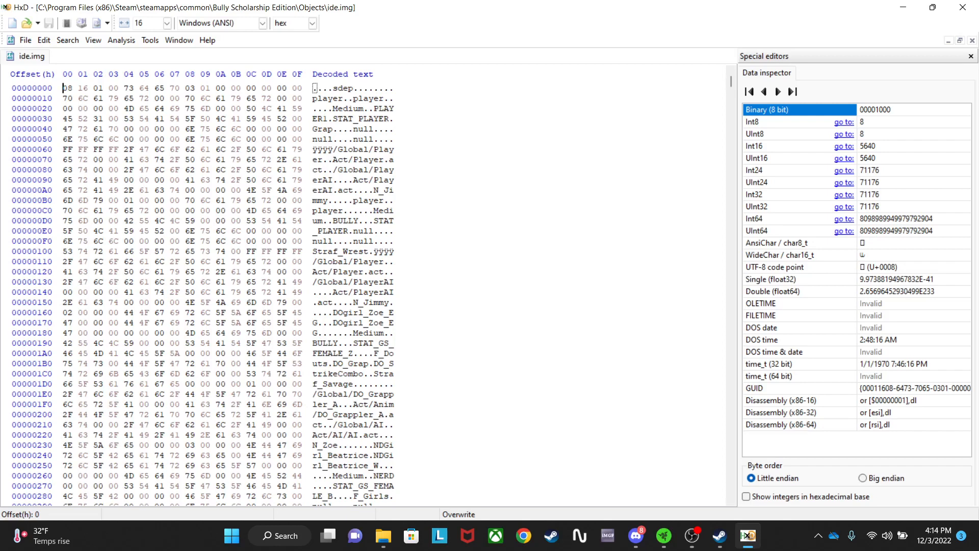
Search ide.img for the text string "lola"
key("ctrl+f")
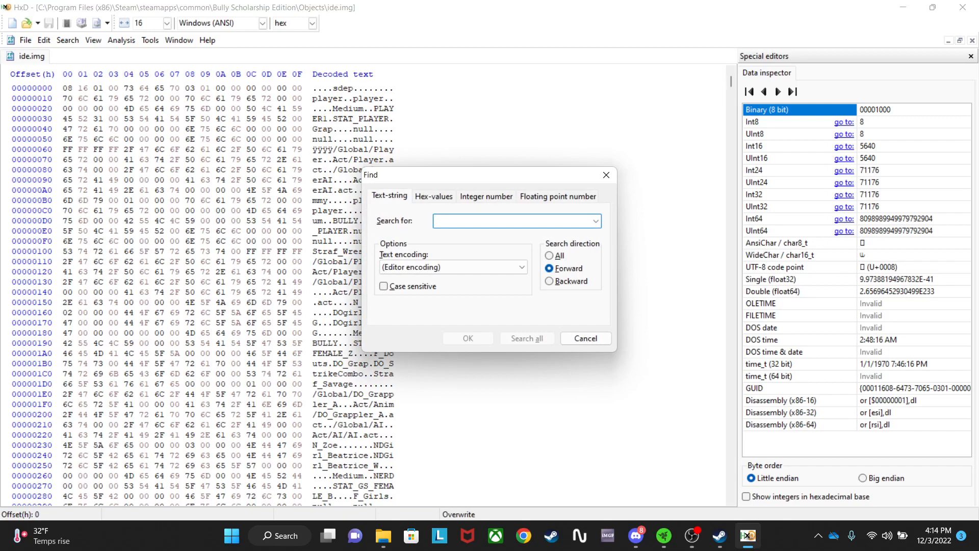
type("lola")
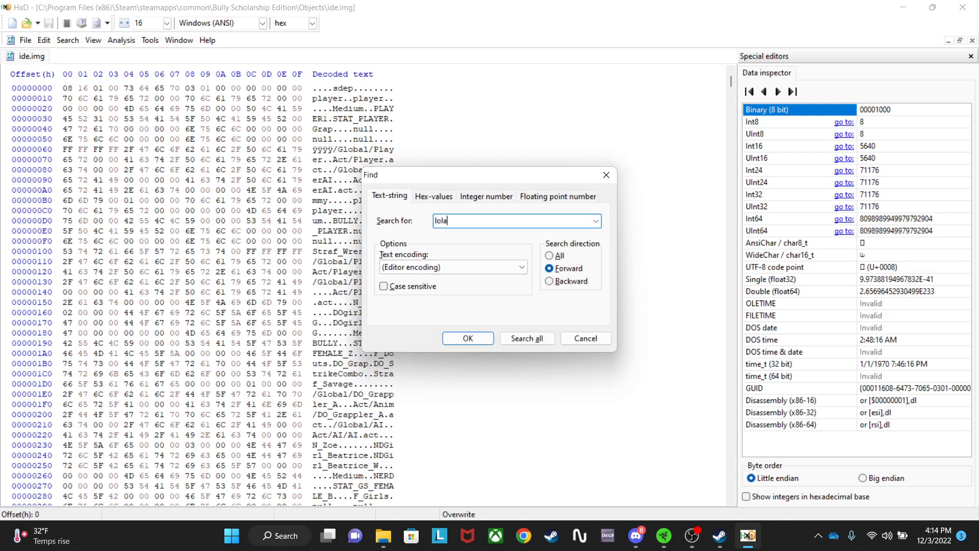
key("alt+a")
key("Return")
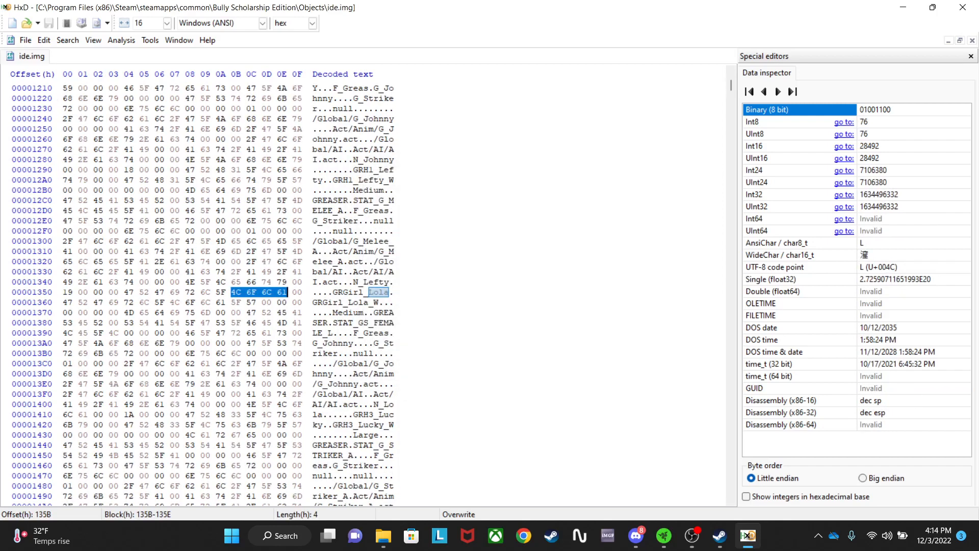
Find the next forward occurrence of "lola" after the GRGirl_Lola entry name
key("ctrl+f")
key("alt+f")
key("alt+s")
key("BackSpace")
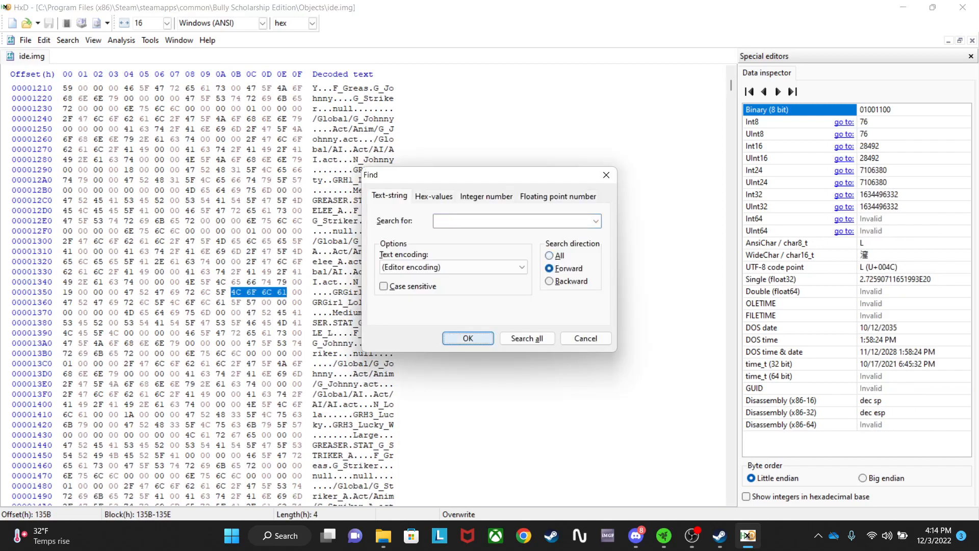
key("Escape")
key("ctrl+f")
key("Return")
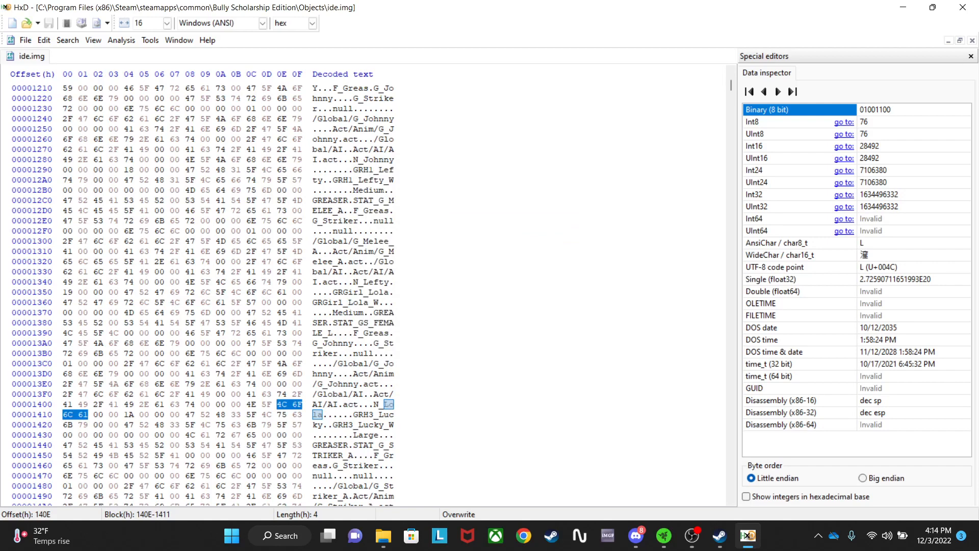
Highlight the GRGirl_Lola_W data up to its N_Lola name, and repeat the forward search for "lola" from inside that block
left_click_drag(314, 302, 375, 404)
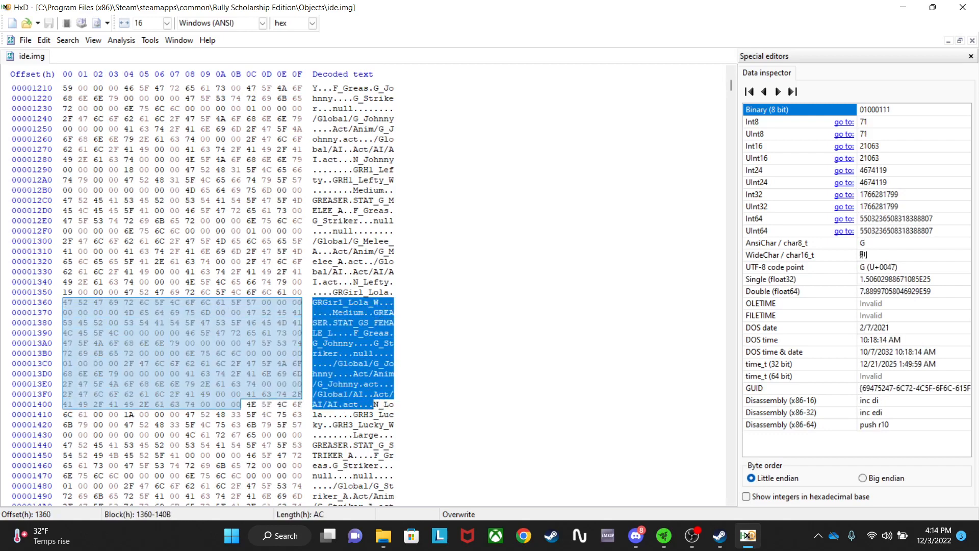
left_click(391, 343)
key("ctrl+f")
left_click(555, 255)
left_click(564, 268)
left_click(468, 338)
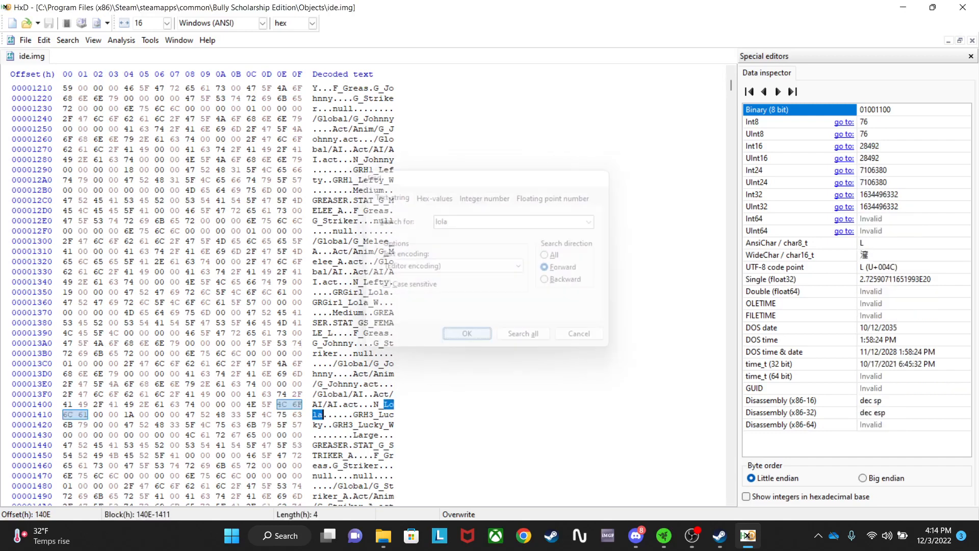
key("ctrl+f")
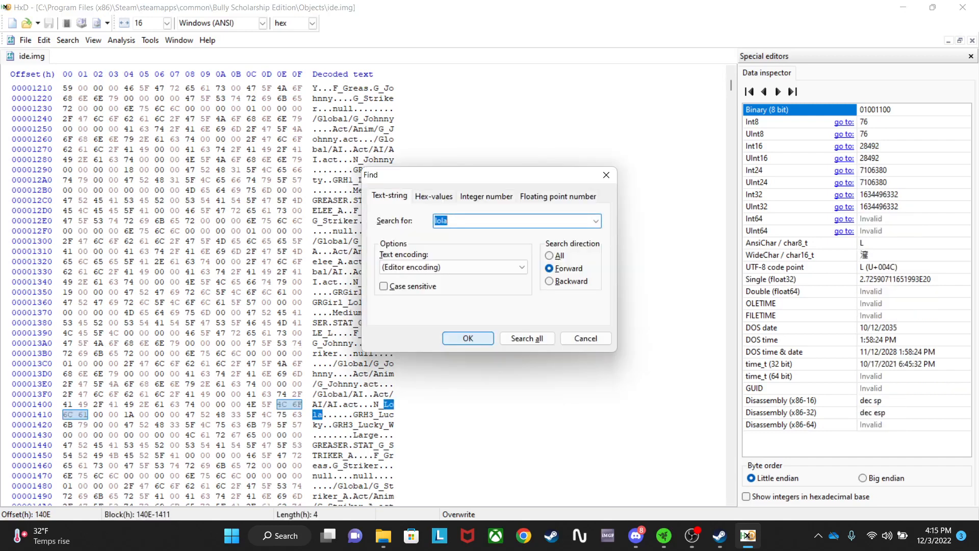
key("Escape")
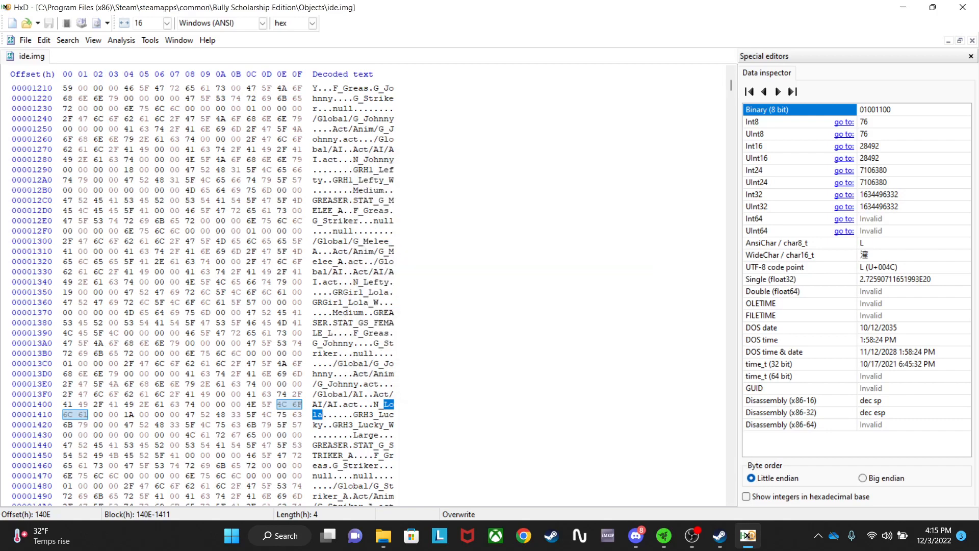
Continue the forward "lola" search past N_Lola to the GRGirl_LolaUW entry
left_click_drag(374, 404, 380, 404)
left_click(376, 404)
left_click(384, 405)
key("ctrl+f")
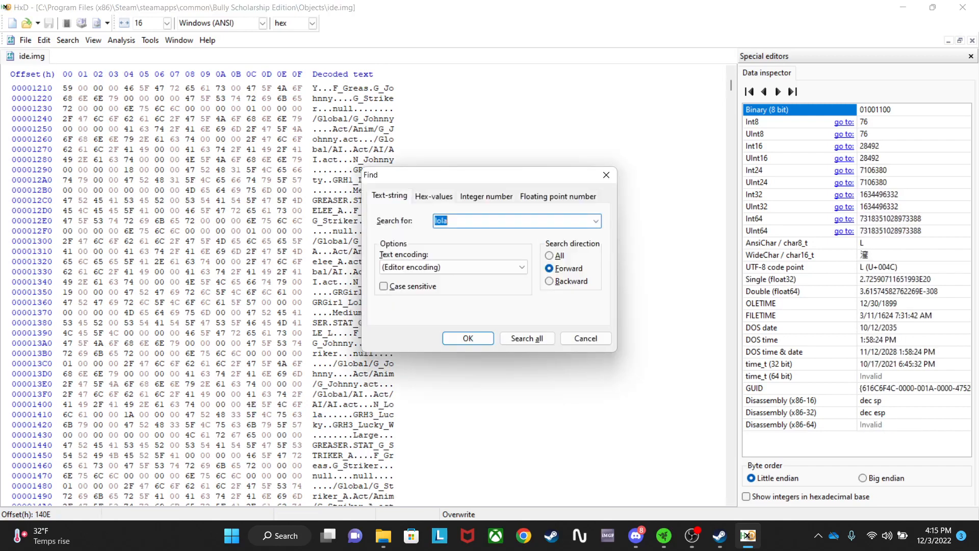
key("Return")
key("ctrl+f")
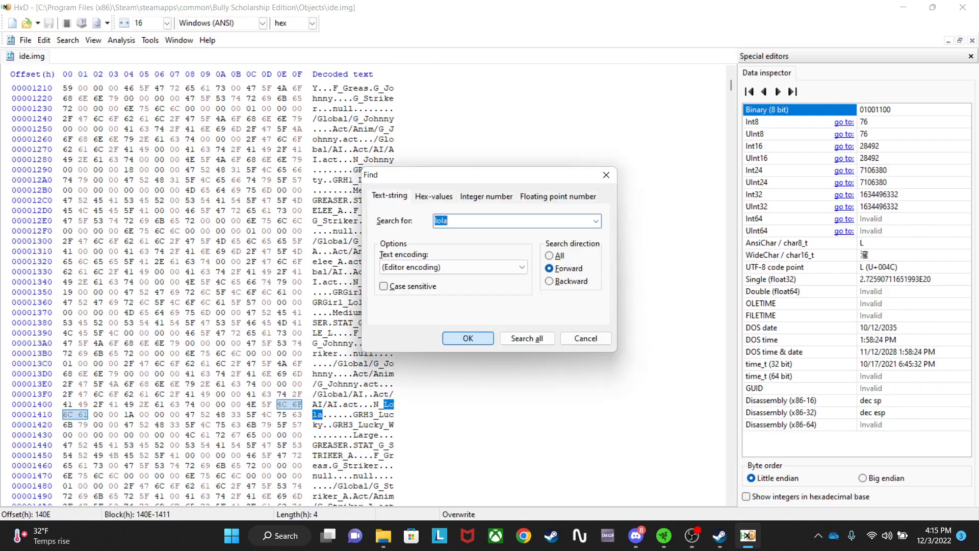
key("Return")
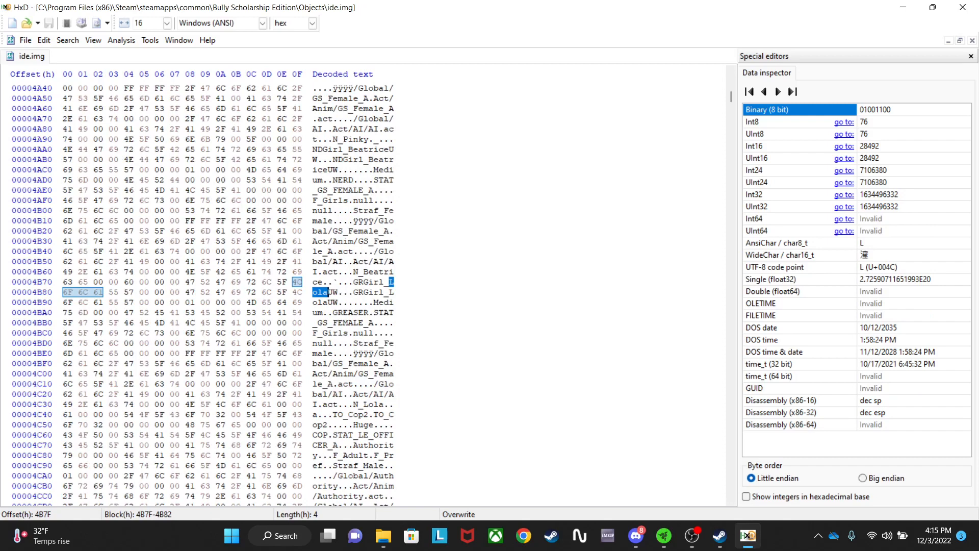
Overwrite the byte at offset 4B98, before "Medium" in the GRGirl_LolaUW entry, with 00 and save the file
left_click_drag(374, 302, 323, 313)
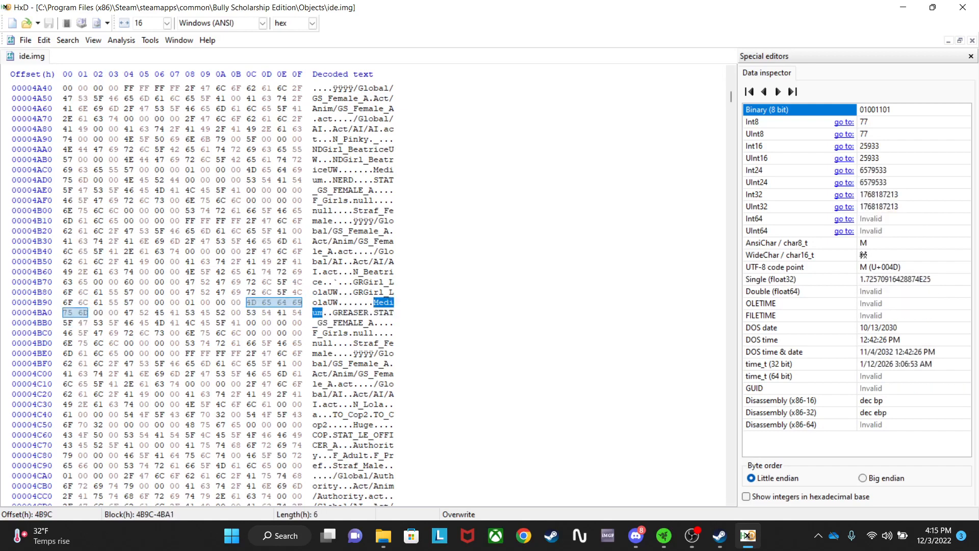
left_click(374, 302)
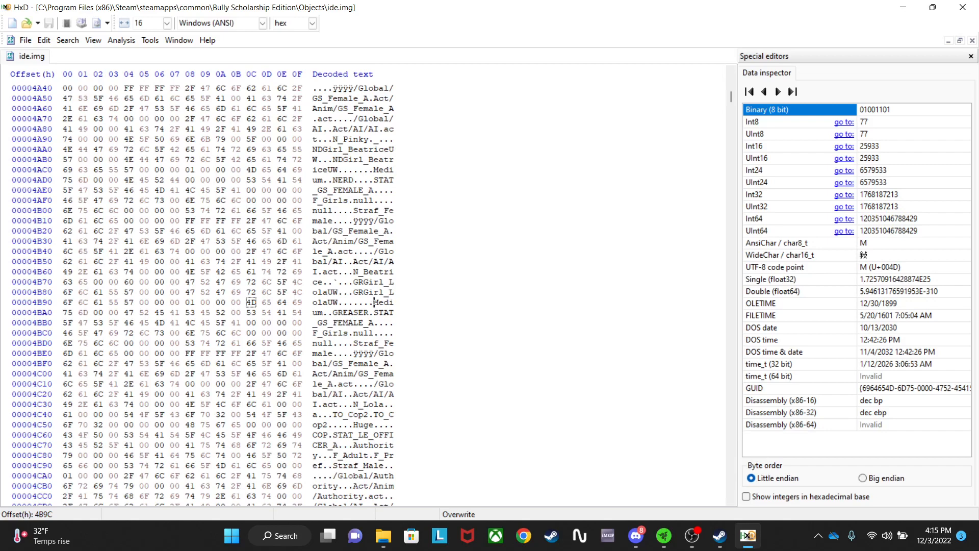
key("Left")
key("Left")
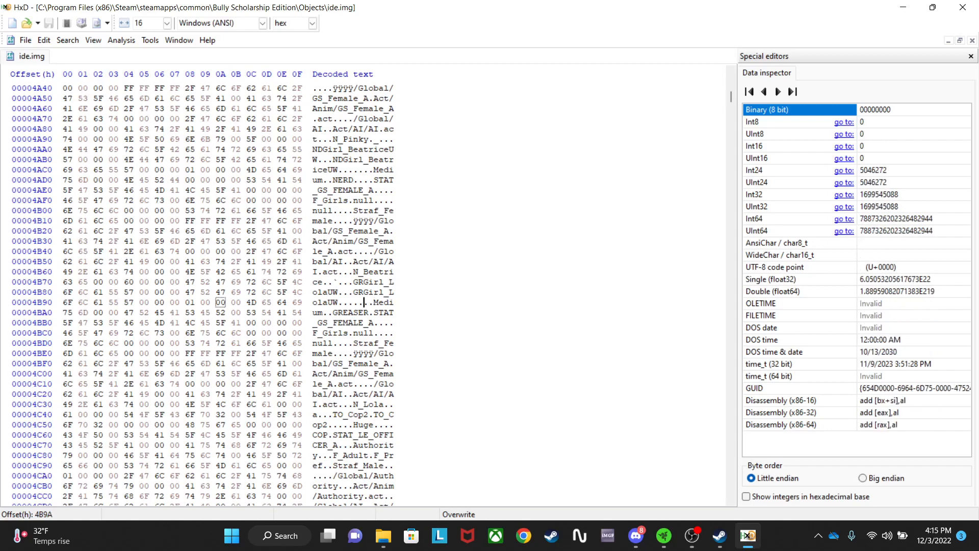
key("Left")
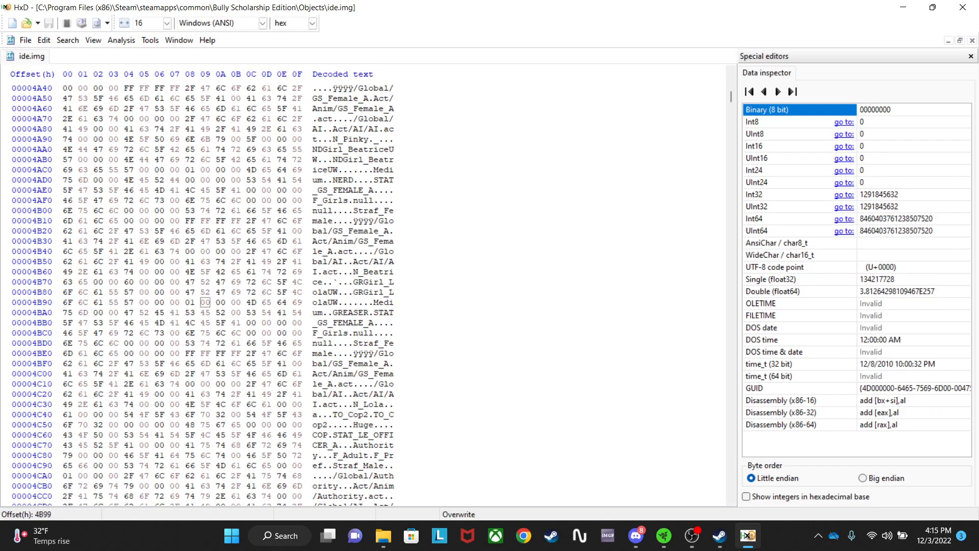
key("Left")
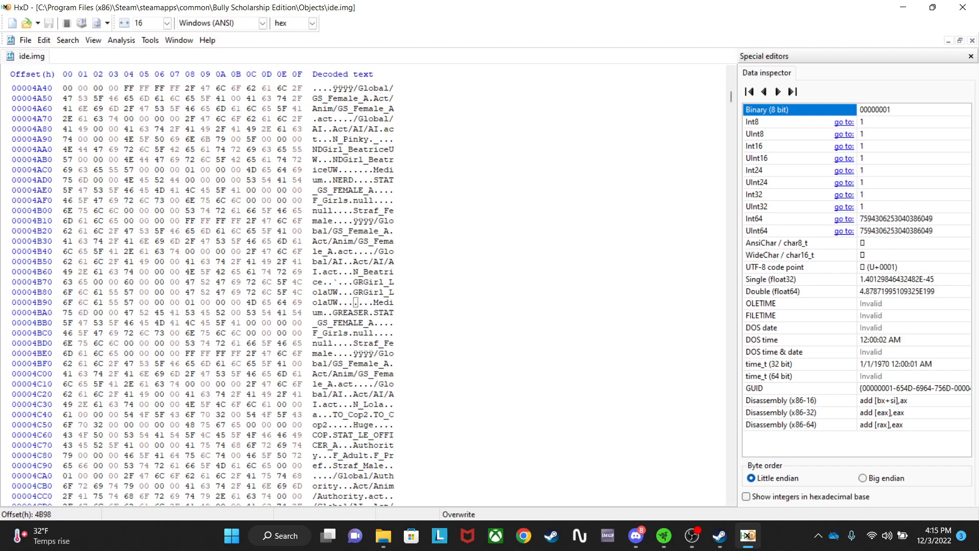
type("00")
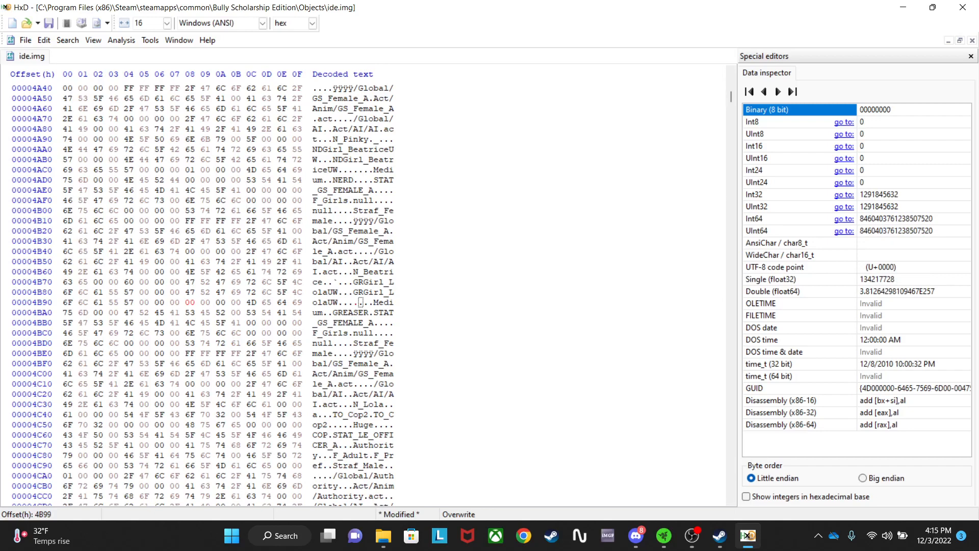
left_click(48, 23)
Search the whole file in all directions for the text string "jimmy"
key("ctrl+f")
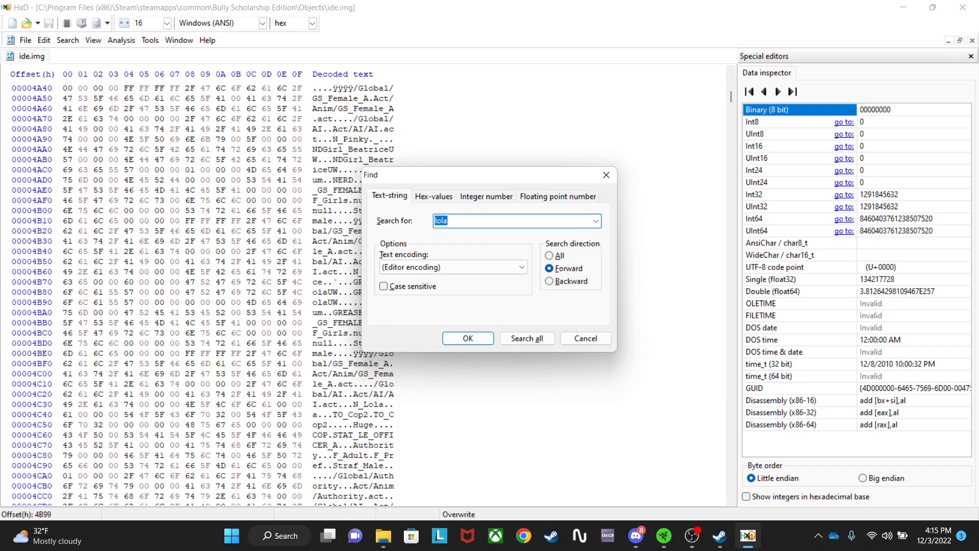
key("Escape")
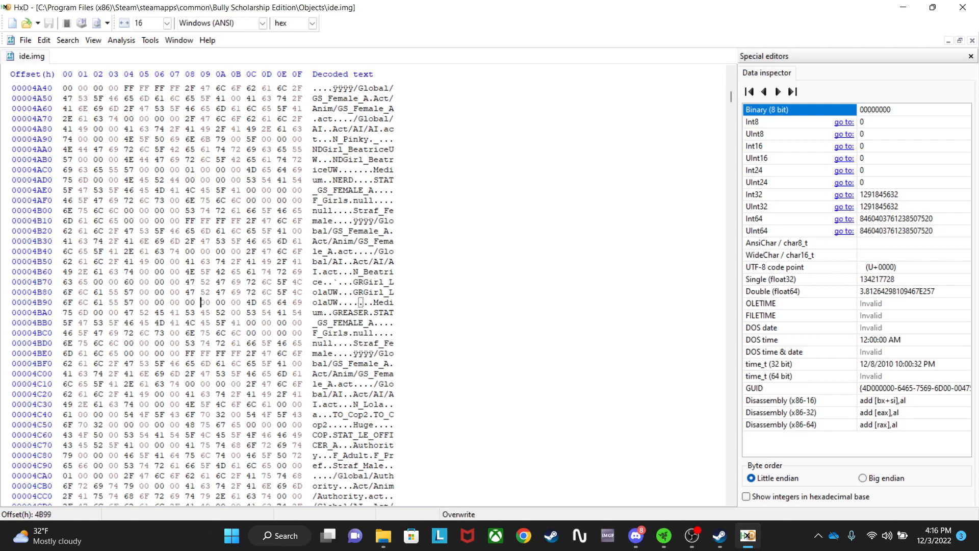
scroll(216, 295, "up", 1)
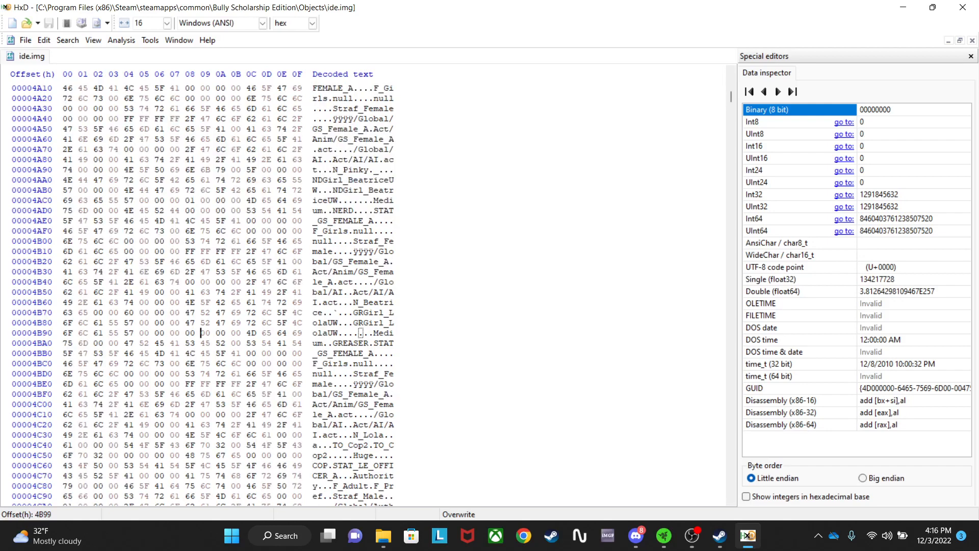
key("ctrl+f")
key("BackSpace")
type("jimmy")
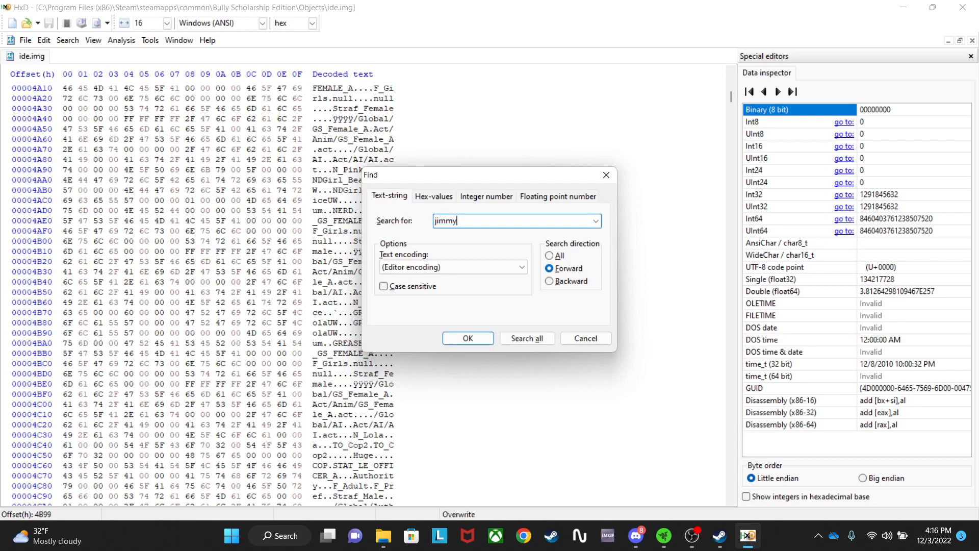
left_click(550, 255)
left_click(467, 338)
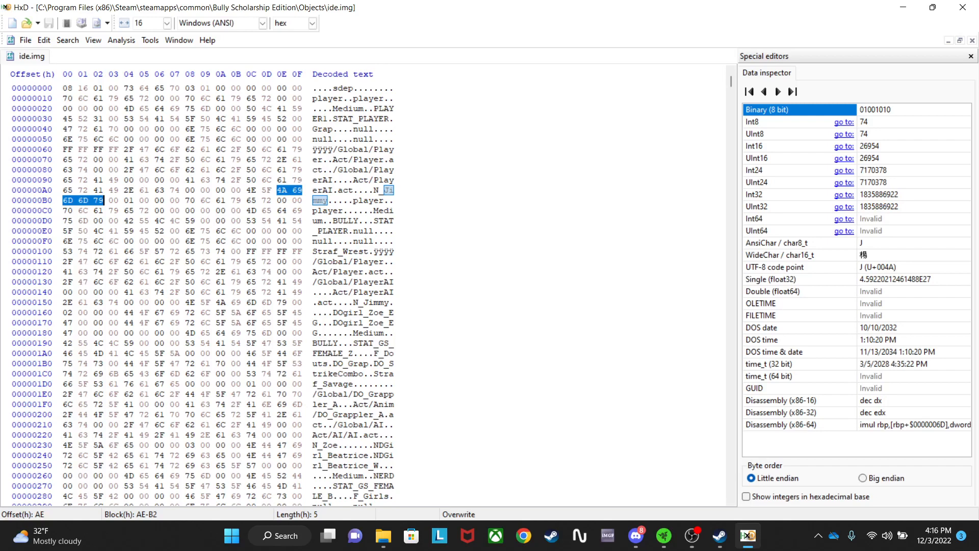
Try to overwrite the four FF bytes at offset 60, before /Global/Player, with 0100 in the decoded text
left_click(248, 251)
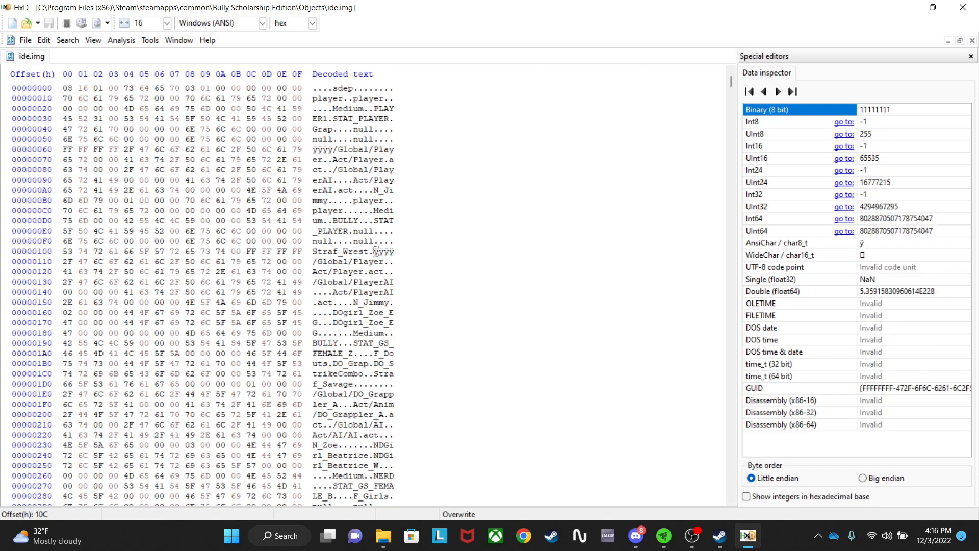
left_click(317, 150)
left_click(313, 150)
type("0100")
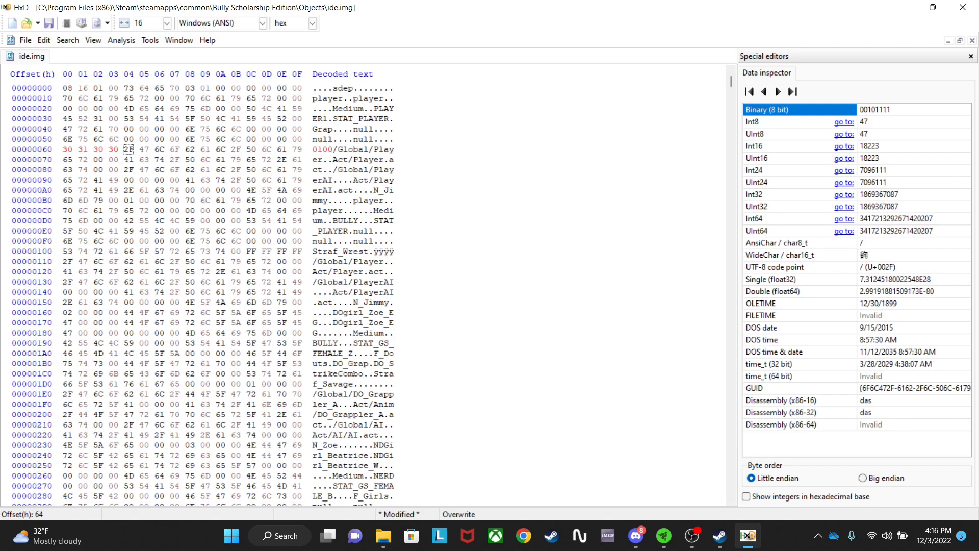
Undo the 0100 text overwrite at offset 60 in the player entry
key("ctrl+z")
key("ctrl+z")
key("ctrl+z")
key("ctrl+z")
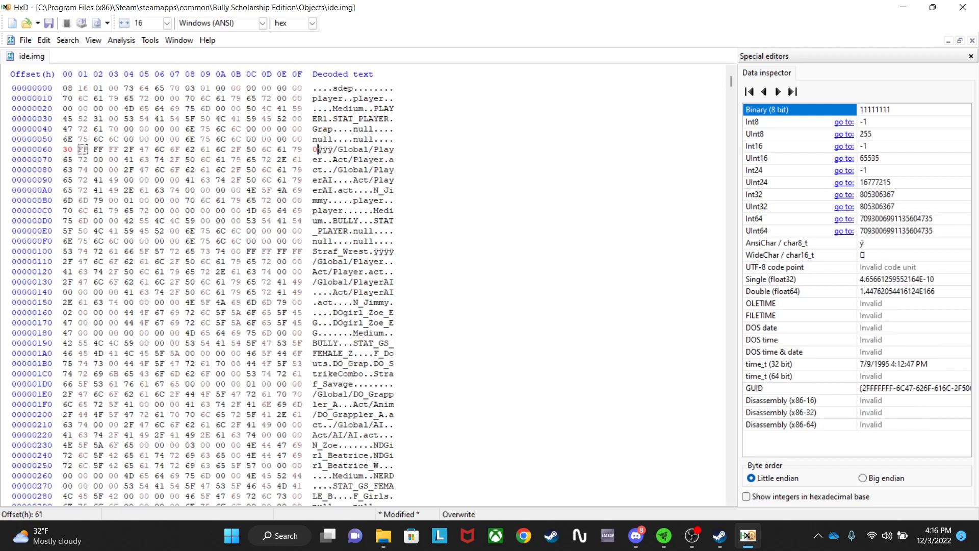
key("Tab")
type("0")
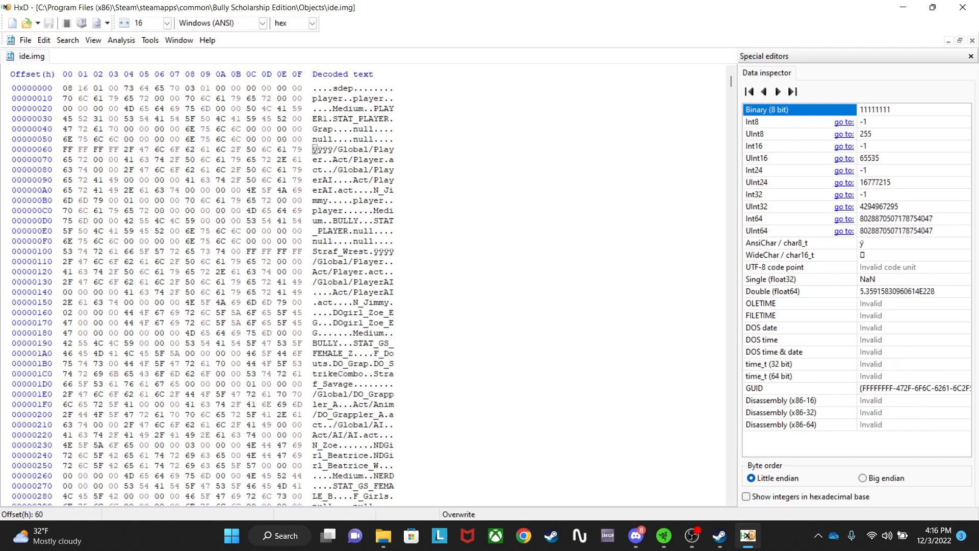
Try overwriting the four bytes at offset 60, before /Global/Player, with 01 00 00 00 and restore them to FF FF FF FF
type("1 00 00 00")
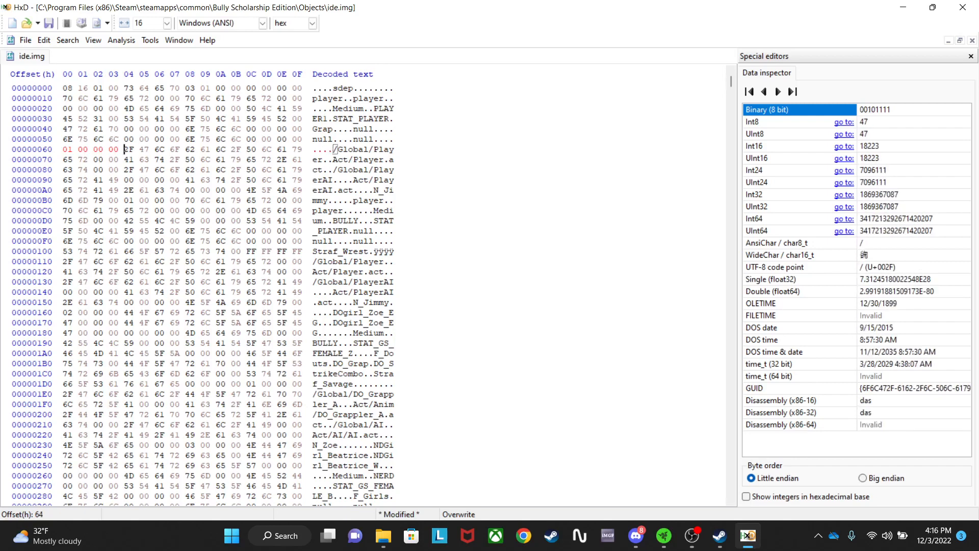
left_click(64, 149)
type("FF FF FF FF")
key("shift+Left")
key("shift+Left")
key("shift+Left")
key("shift+Left")
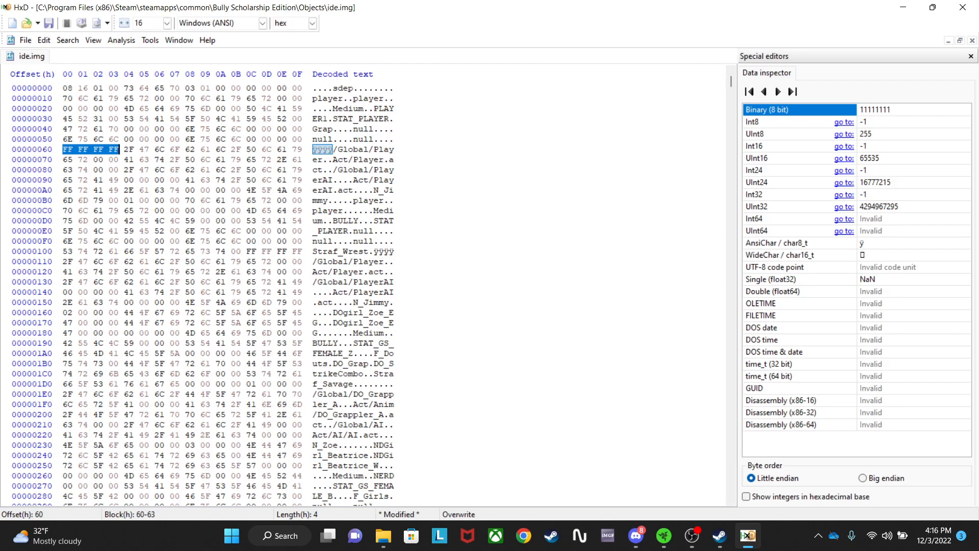
Try overwriting the four bytes at offset 10C, after Straf_Wrest, with 01 00 00 00 and restore them to FF FF FF FF
left_click(247, 252)
left_click_drag(248, 252, 303, 253)
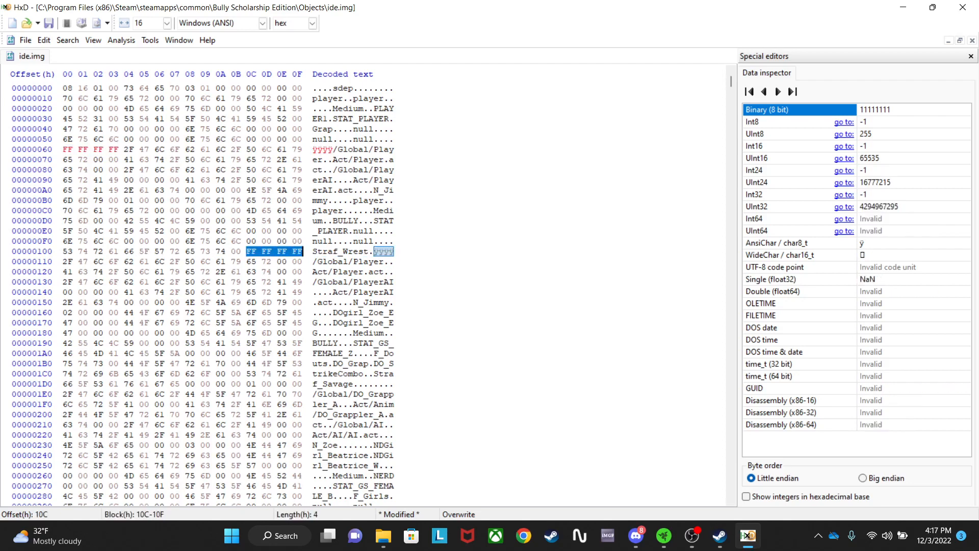
left_click(247, 251)
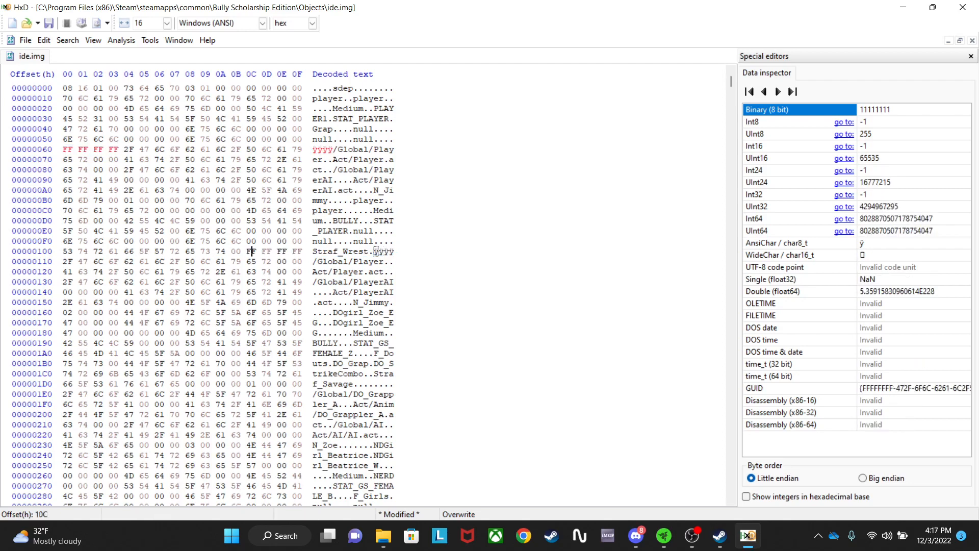
type("0100000")
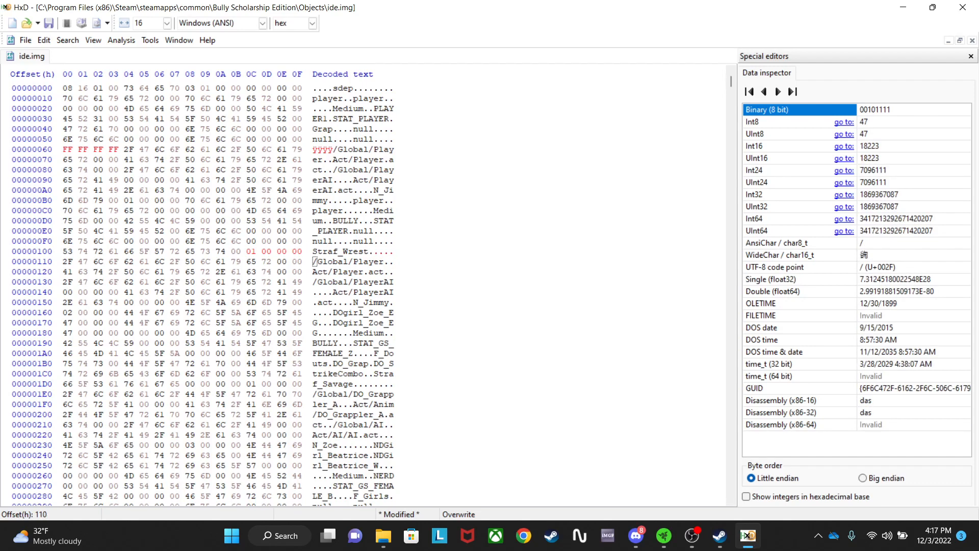
left_click(248, 251)
type("FFFFFFFF")
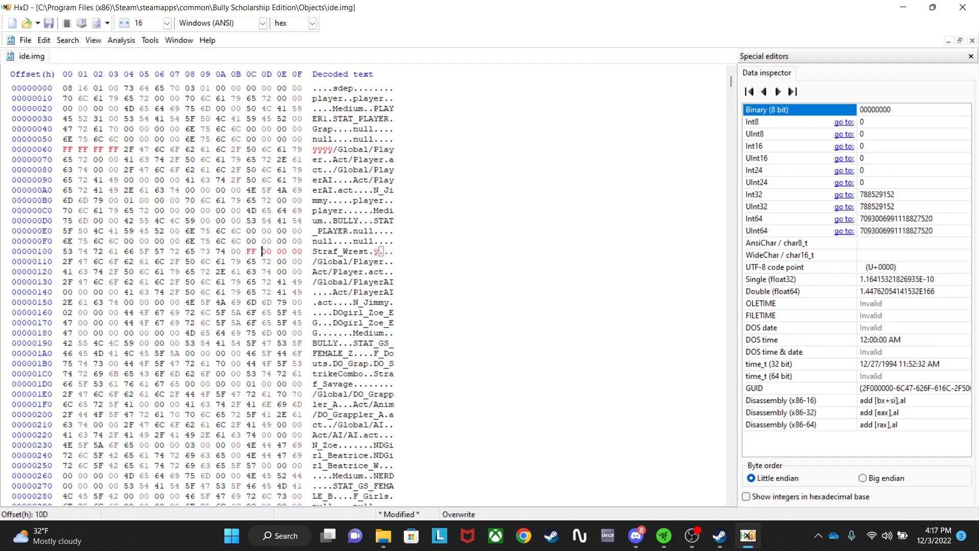